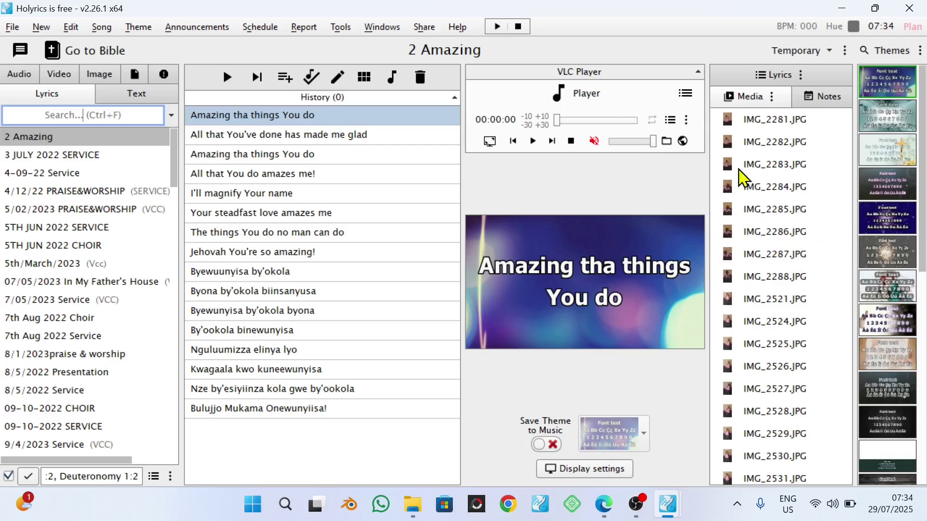
Step: Show the queued songs playlist in the right panel in place of the media files
{"action": "left_click", "coordinate": [797, 79]}
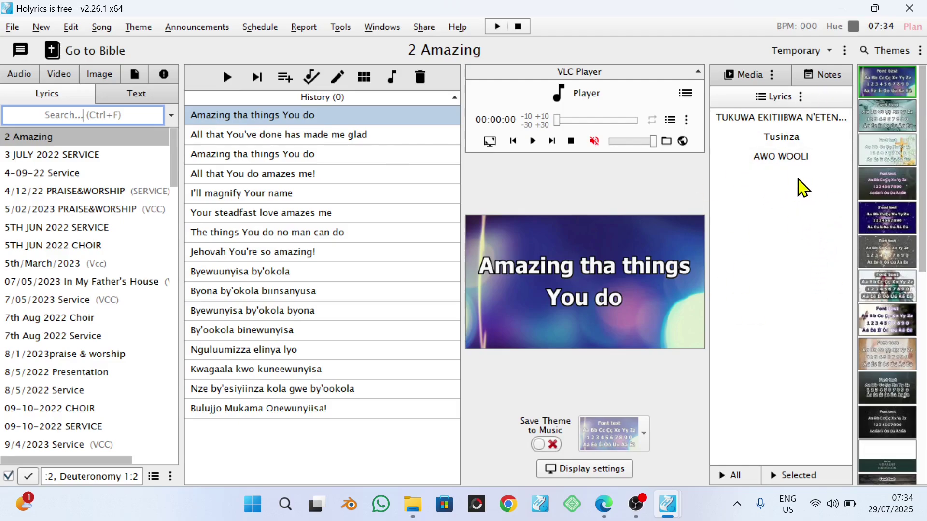
Step: Preview AWO WOOLI, Tusinza and TUKUWA EKITIIBWA N'ETENDO, then delete all three from the playlist
{"action": "left_click", "coordinate": [800, 155]}
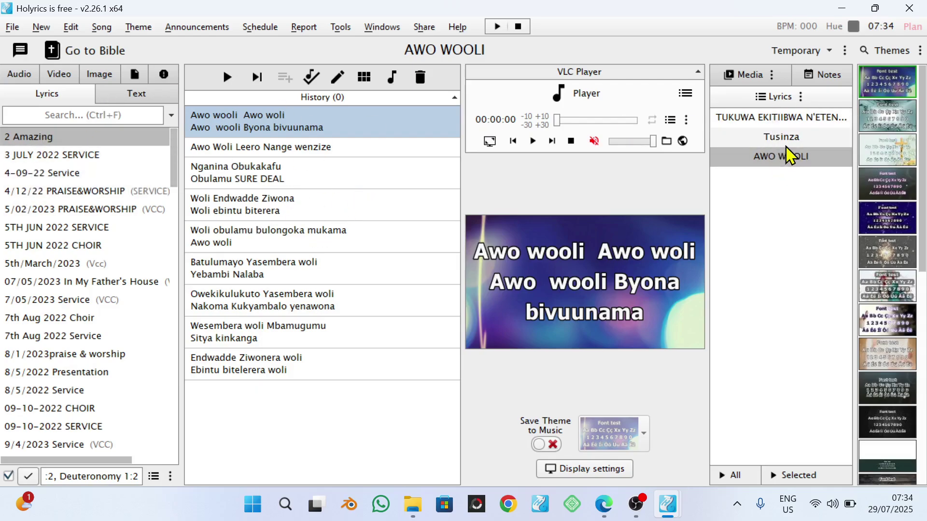
{"action": "scroll", "coordinate": [87, 211], "scroll_direction": "down", "scroll_amount": 8}
{"action": "scroll", "coordinate": [85, 211], "scroll_direction": "down", "scroll_amount": 15}
{"action": "scroll", "coordinate": [85, 249], "scroll_direction": "up", "scroll_amount": 20}
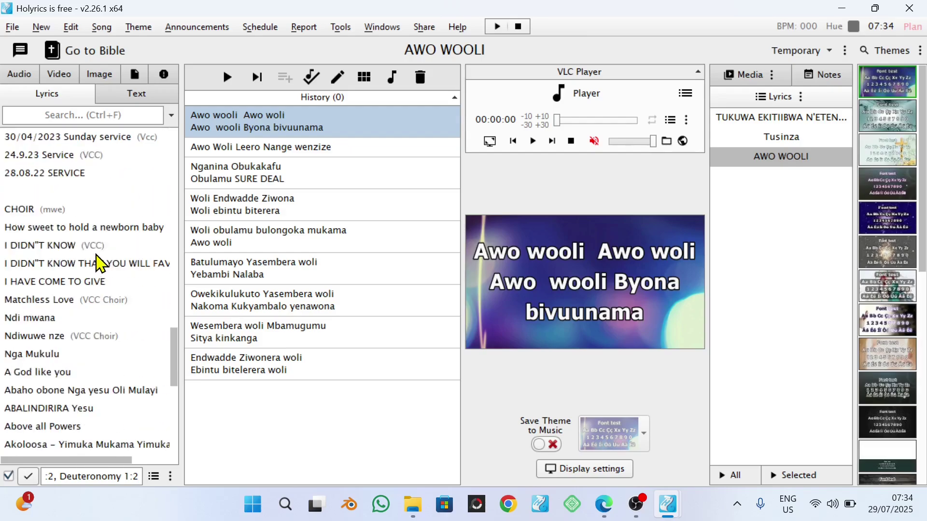
{"action": "scroll", "coordinate": [61, 198], "scroll_direction": "up", "scroll_amount": 4}
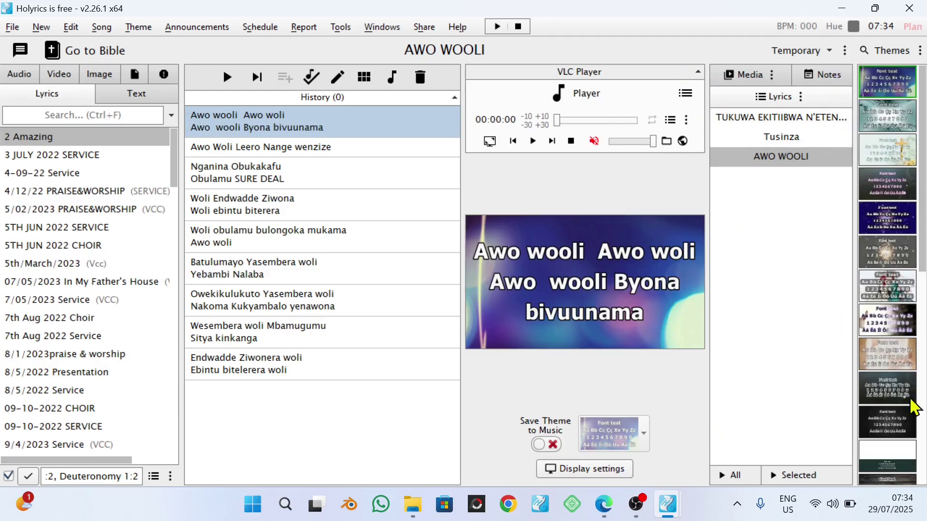
{"action": "left_click", "coordinate": [792, 121]}
{"action": "left_click", "coordinate": [790, 144]}
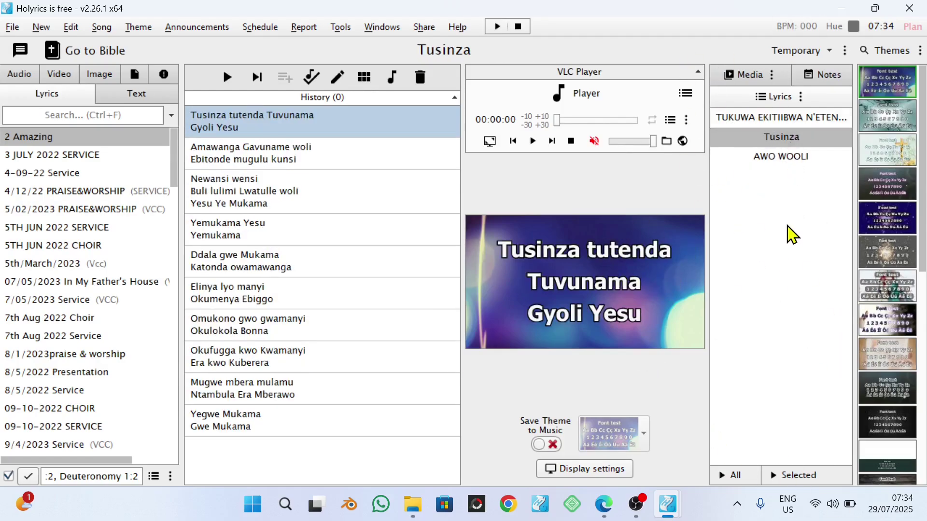
{"action": "left_click", "coordinate": [792, 161]}
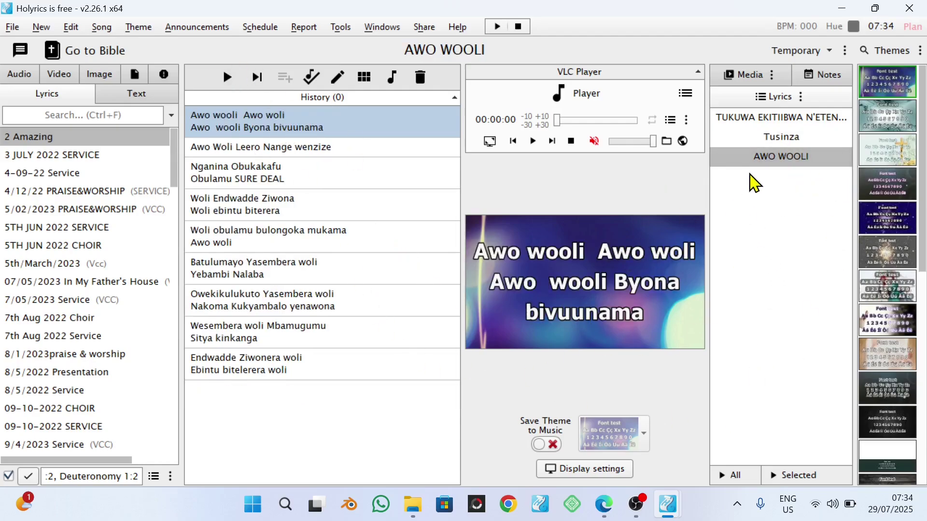
{"action": "left_click", "coordinate": [784, 139]}
{"action": "left_click", "coordinate": [792, 119]}
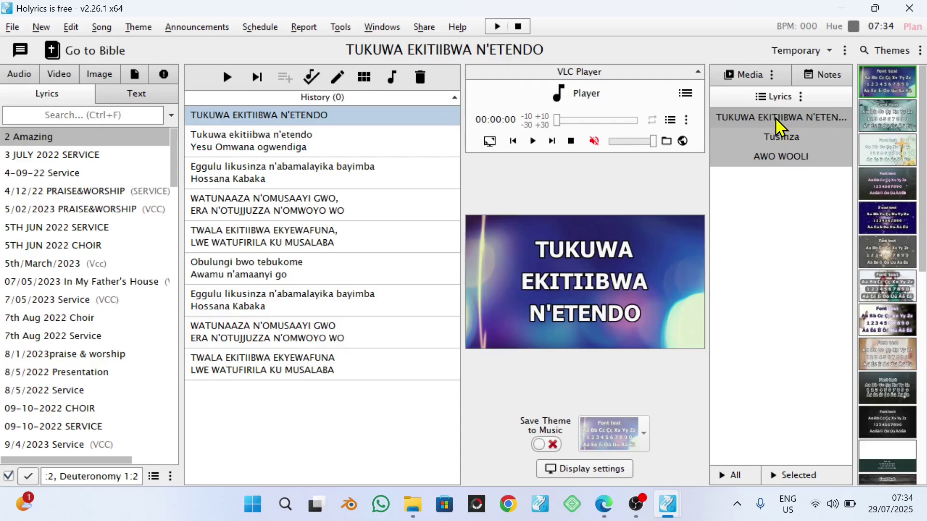
{"action": "key", "text": "Delete"}
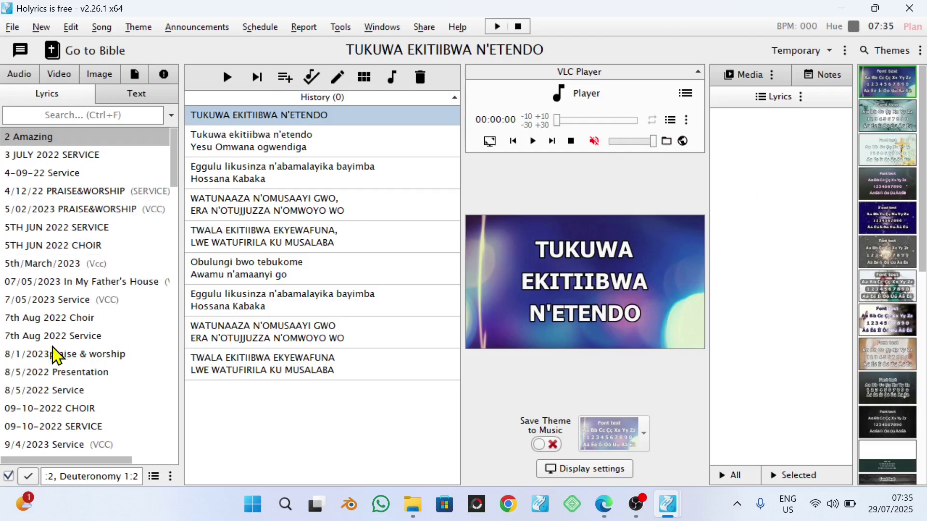
Step: Add '2 Amazing' and then '22/1/2023 Praise & worship (vcc)' from the song library to the playlist
{"action": "left_click", "coordinate": [53, 123]}
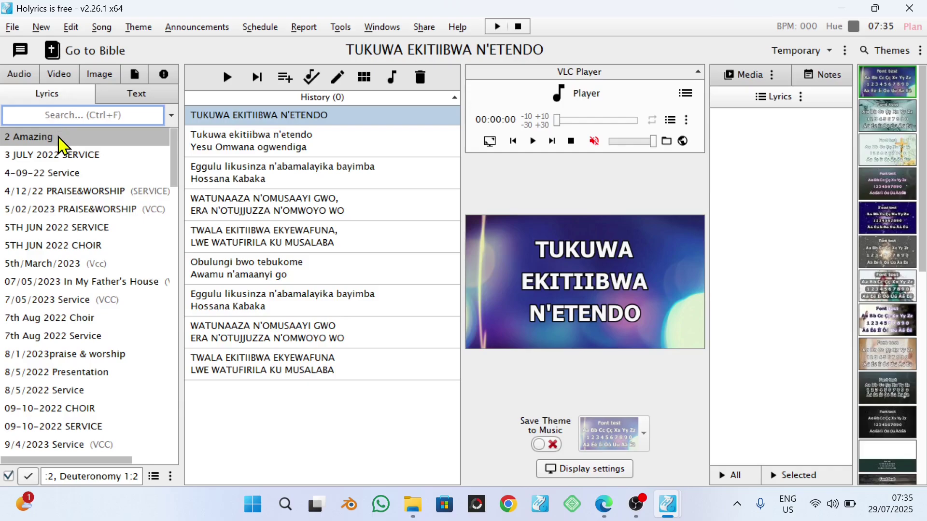
{"action": "left_click", "coordinate": [59, 139]}
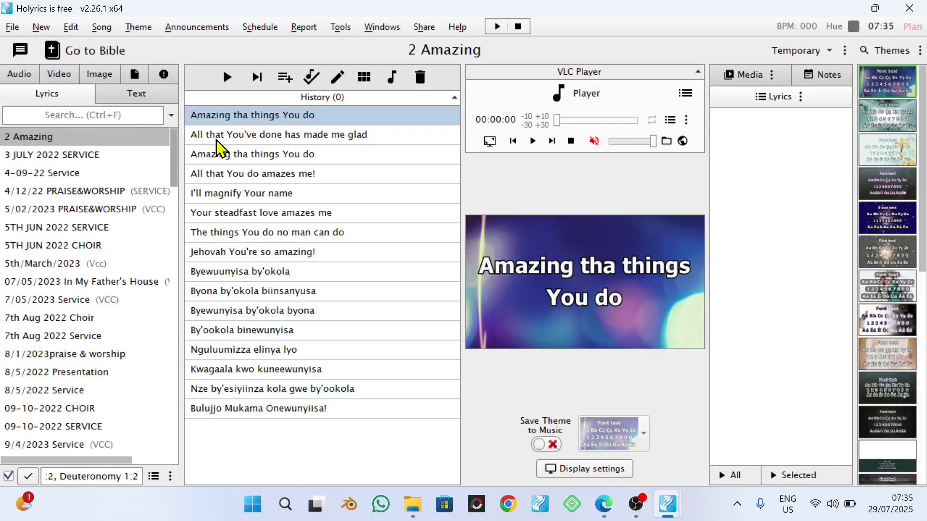
{"action": "left_click", "coordinate": [290, 81]}
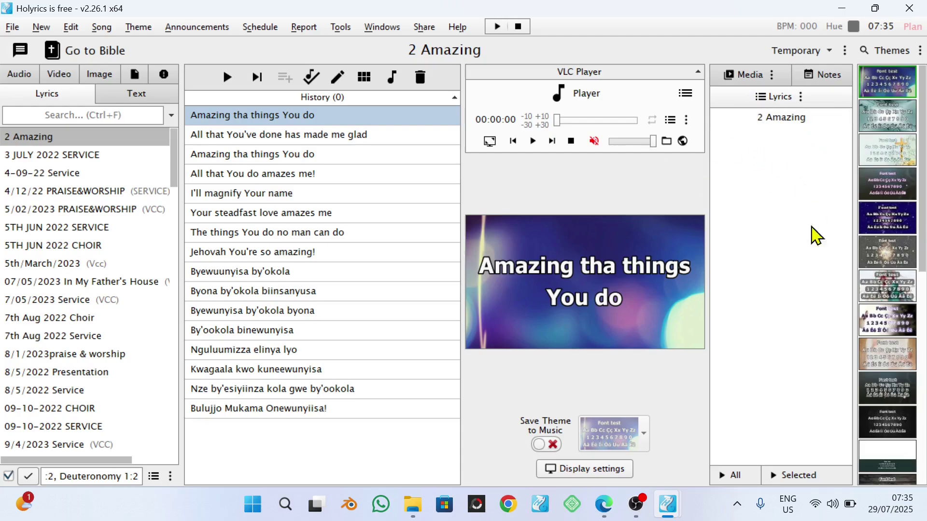
{"action": "scroll", "coordinate": [29, 256], "scroll_direction": "down", "scroll_amount": 7}
{"action": "scroll", "coordinate": [46, 280], "scroll_direction": "down", "scroll_amount": 5}
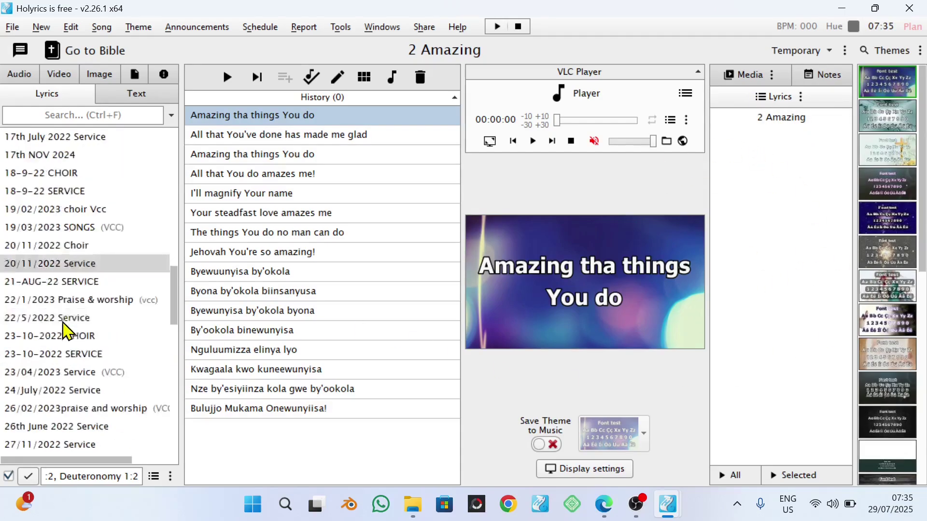
{"action": "left_click", "coordinate": [82, 301]}
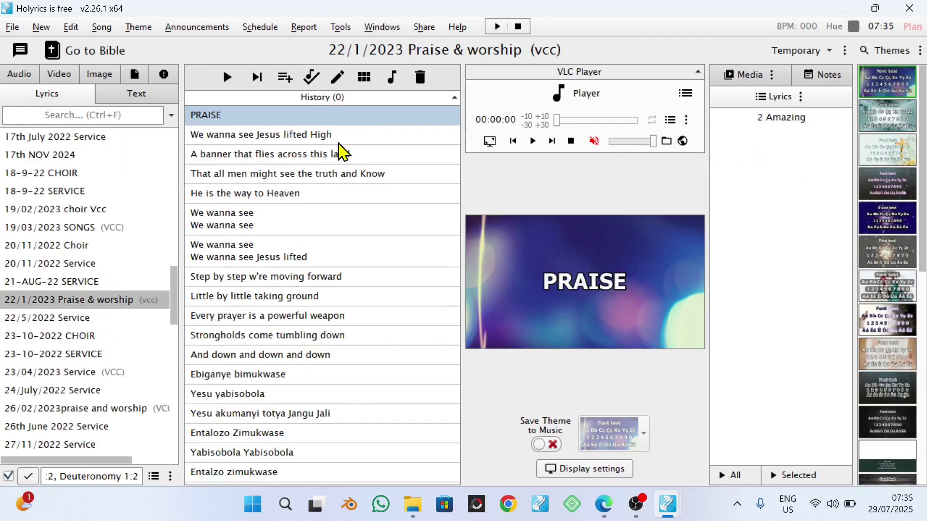
{"action": "left_click", "coordinate": [297, 82]}
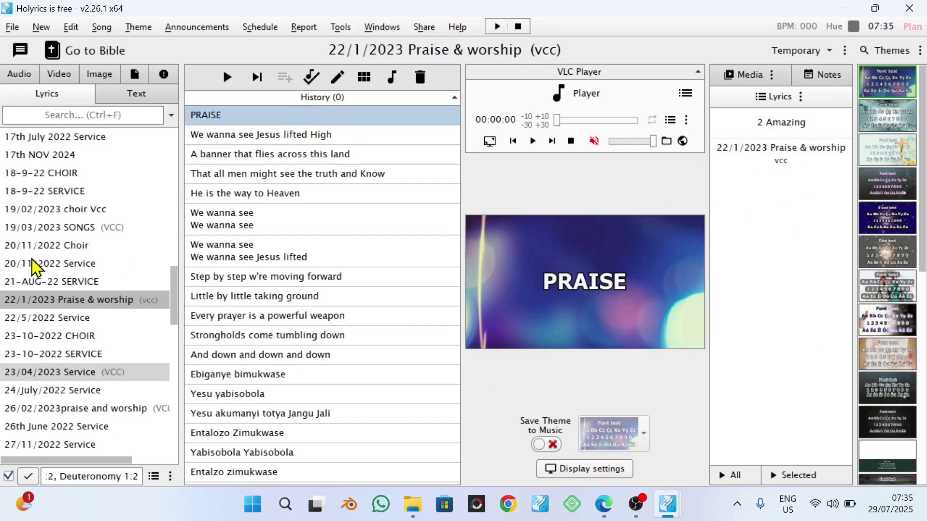
{"action": "left_click", "coordinate": [78, 115]}
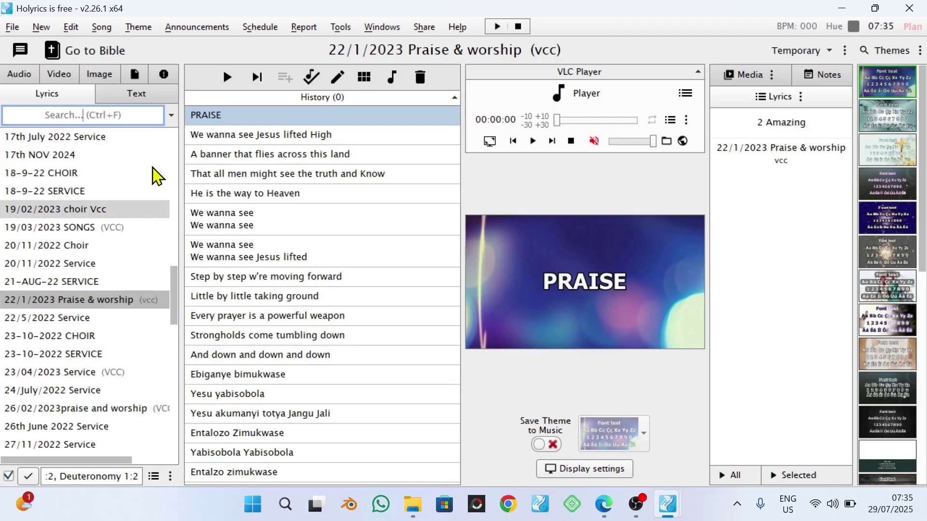
Step: Search the song library for 'ocea' and open OCEANS (By Vcc)
{"action": "scroll", "coordinate": [72, 269], "scroll_direction": "down", "scroll_amount": 12}
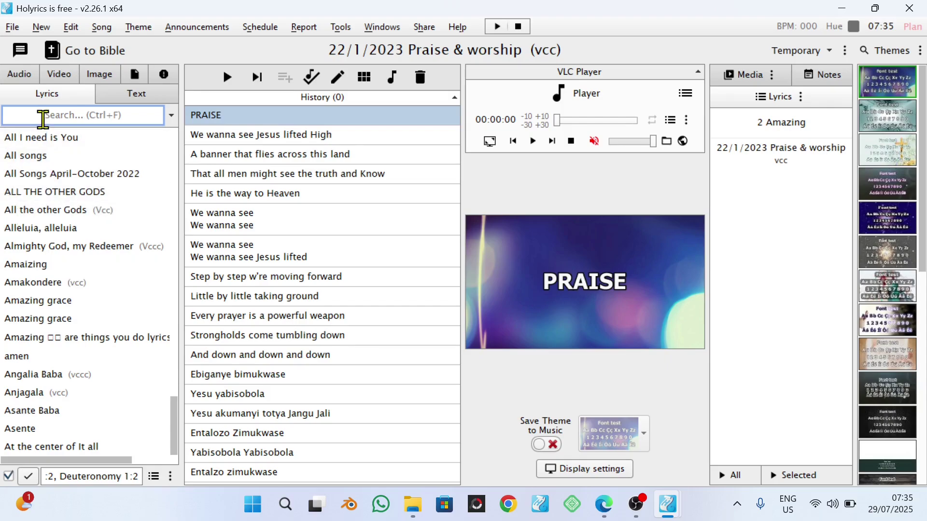
{"action": "type", "text": "ci"}
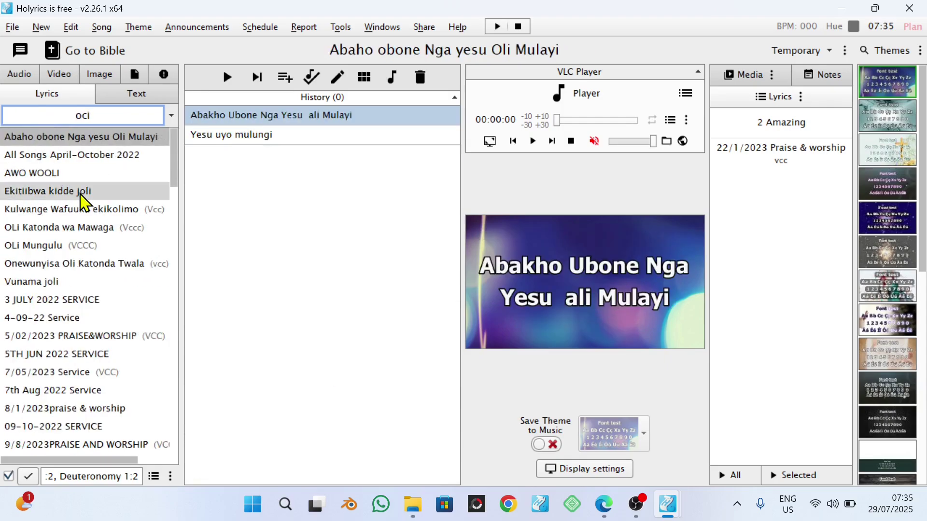
{"action": "key", "text": "BackSpace"}
{"action": "type", "text": "ea"}
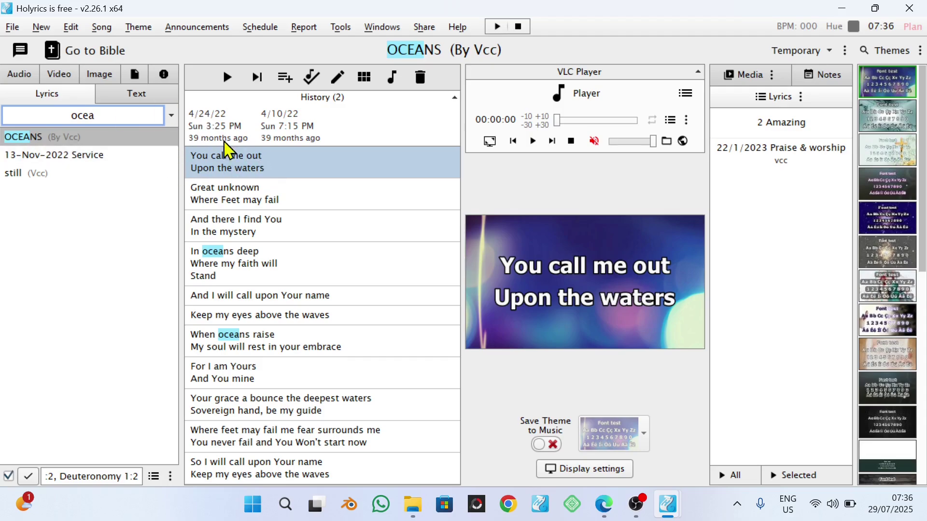
Step: Add OCEANS (By Vcc) to the playlist as its third song
{"action": "scroll", "coordinate": [314, 203], "scroll_direction": "down", "scroll_amount": 5}
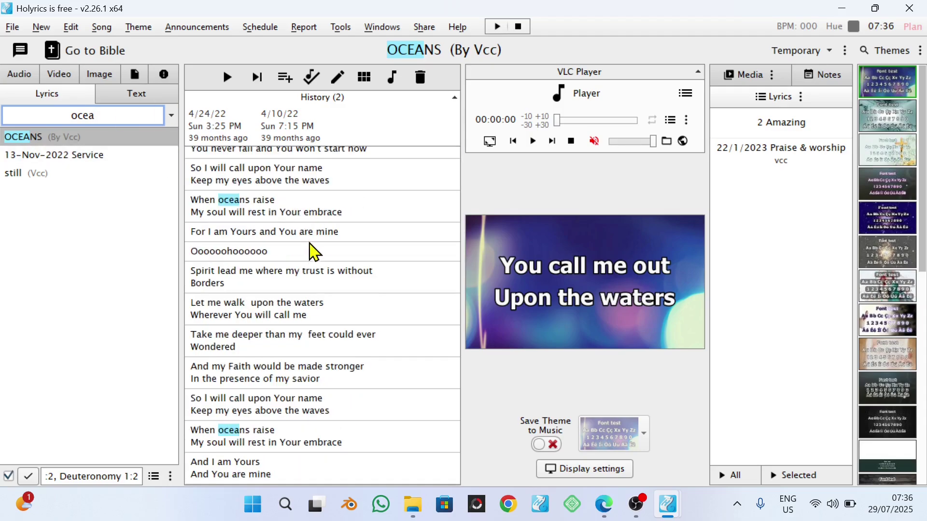
{"action": "scroll", "coordinate": [306, 236], "scroll_direction": "up", "scroll_amount": 5}
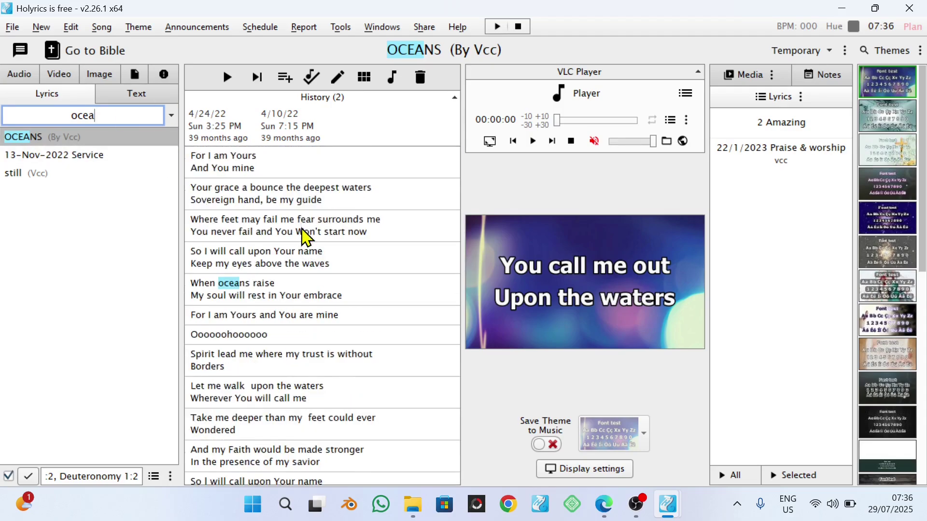
{"action": "left_click", "coordinate": [288, 80]}
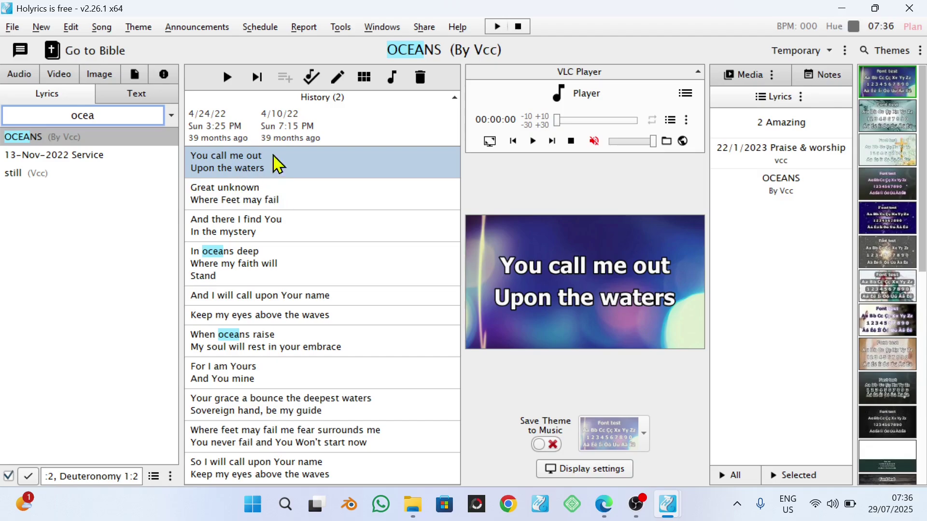
Step: Show the 'Great unknown / Where Feet may fail' verse in the preview
{"action": "left_click", "coordinate": [259, 197]}
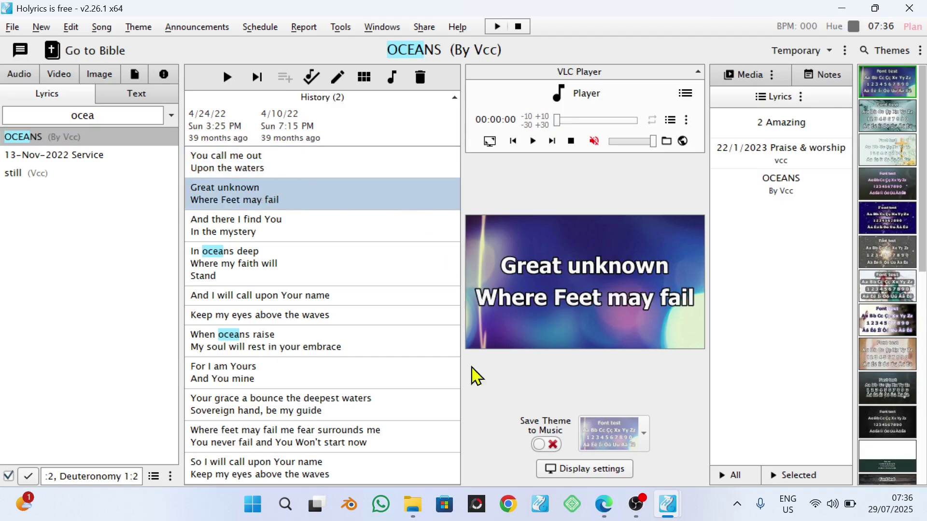
{"action": "scroll", "coordinate": [312, 304], "scroll_direction": "down", "scroll_amount": 5}
{"action": "scroll", "coordinate": [300, 321], "scroll_direction": "up", "scroll_amount": 5}
Step: Glance at the song notes, switch to the IMG media file list, and open the Themes options menu
{"action": "left_click", "coordinate": [838, 82]}
{"action": "left_click_drag", "start_coordinate": [778, 163], "coordinate": [771, 87]}
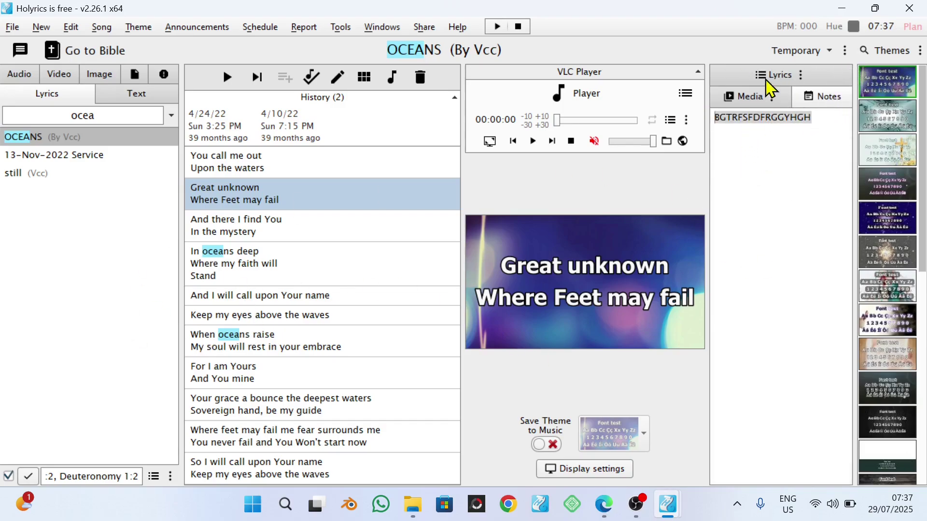
{"action": "left_click", "coordinate": [756, 99]}
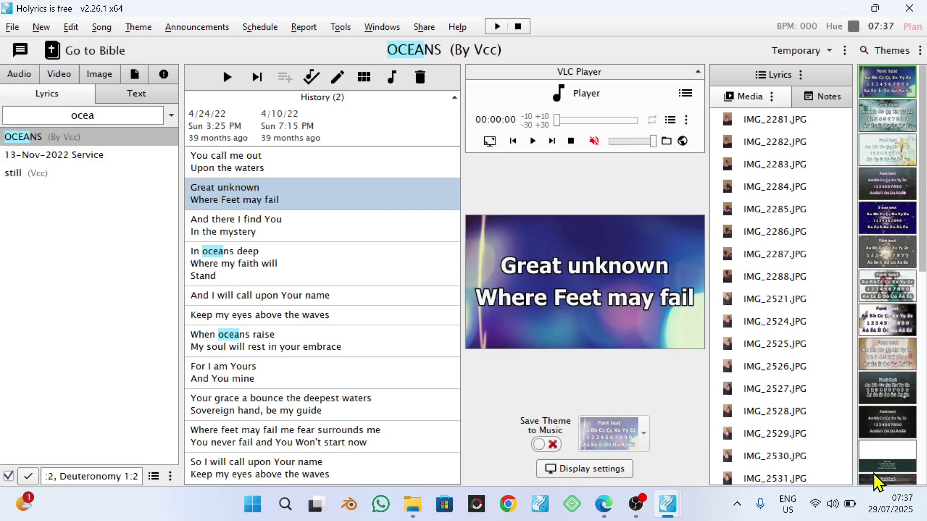
{"action": "scroll", "coordinate": [918, 136], "scroll_direction": "down", "scroll_amount": 5}
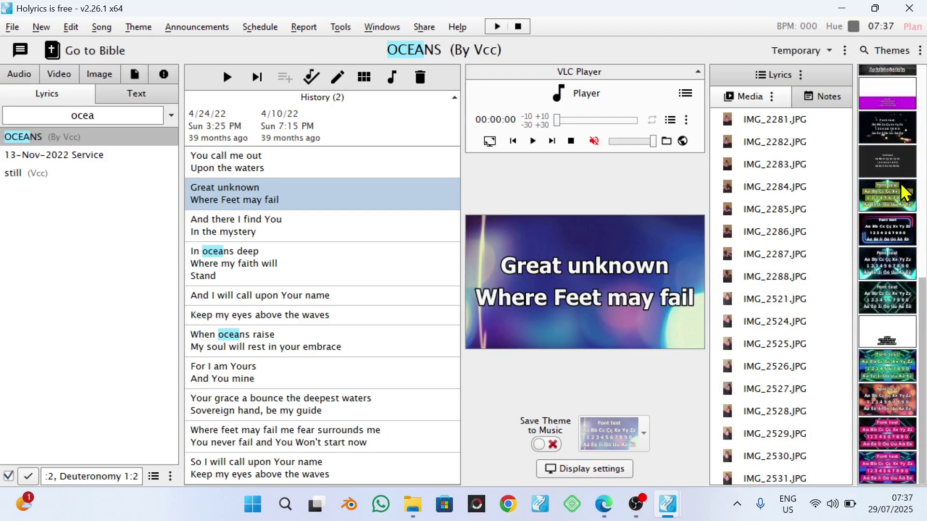
{"action": "scroll", "coordinate": [899, 208], "scroll_direction": "up", "scroll_amount": 5}
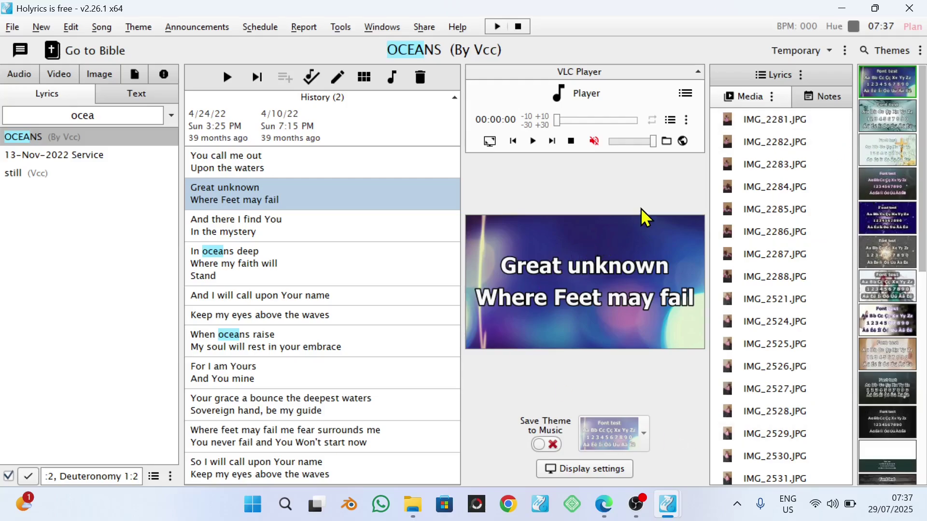
{"action": "left_click", "coordinate": [920, 51]}
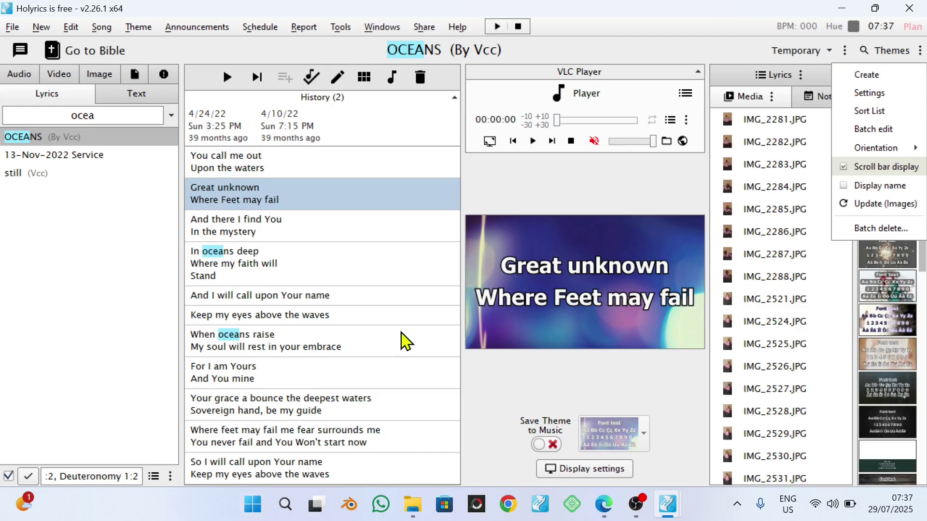
Step: Apply the teal tunnel theme with pink text boxes to the preview and bring up its actions
{"action": "left_click", "coordinate": [650, 401]}
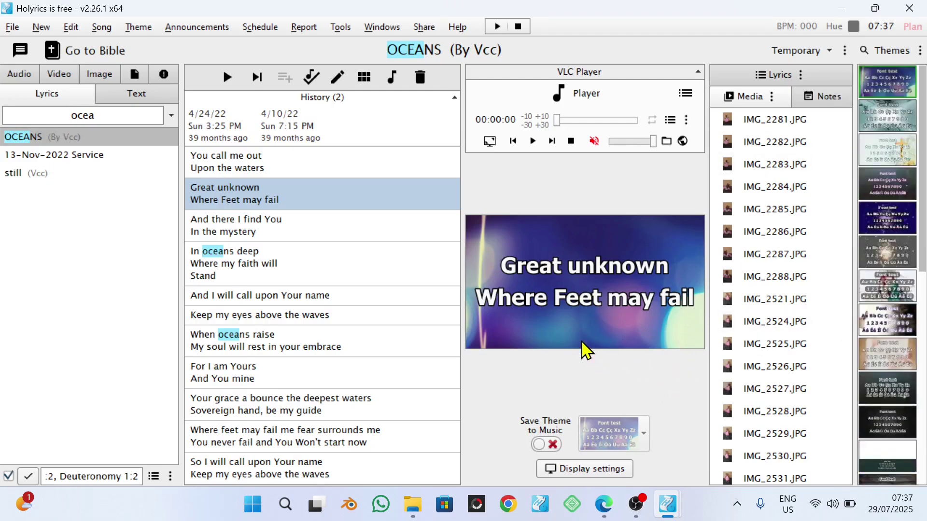
{"action": "scroll", "coordinate": [914, 298], "scroll_direction": "down", "scroll_amount": 5}
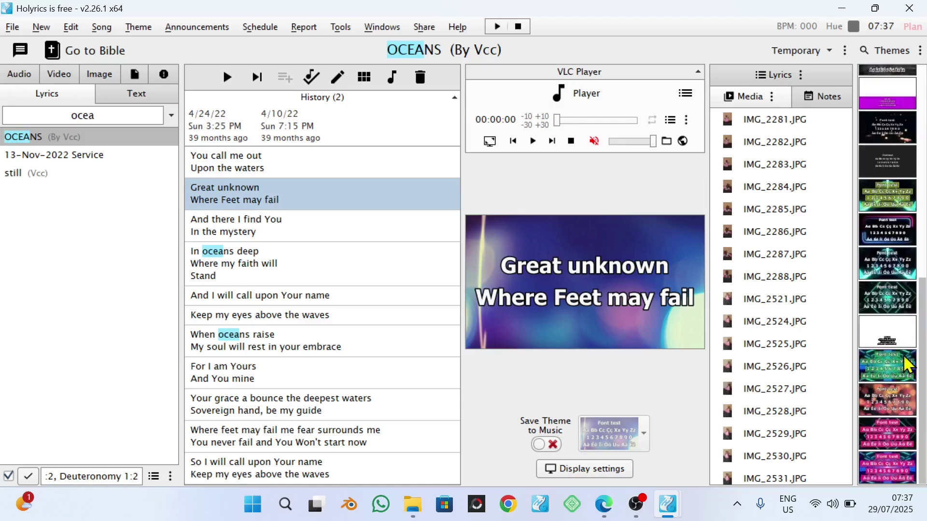
{"action": "left_click", "coordinate": [890, 410]}
{"action": "left_click", "coordinate": [891, 427]}
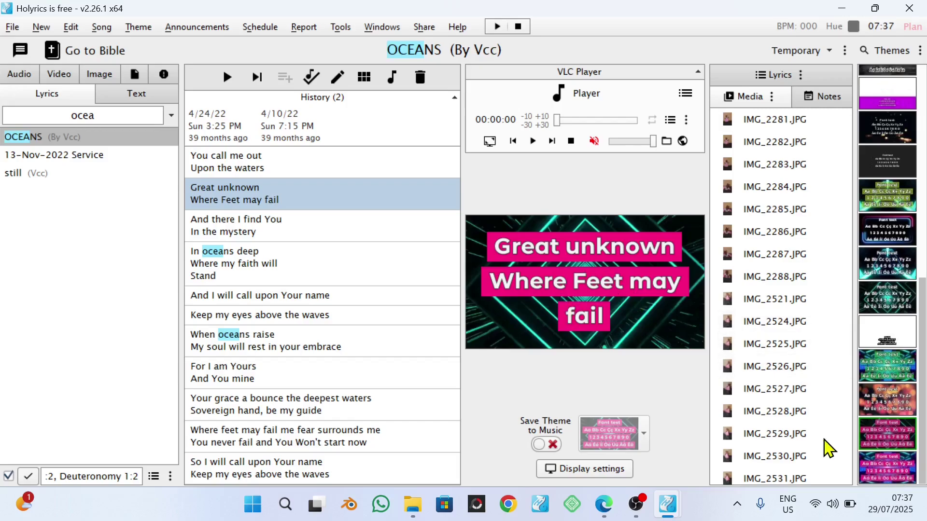
{"action": "right_click", "coordinate": [887, 436]}
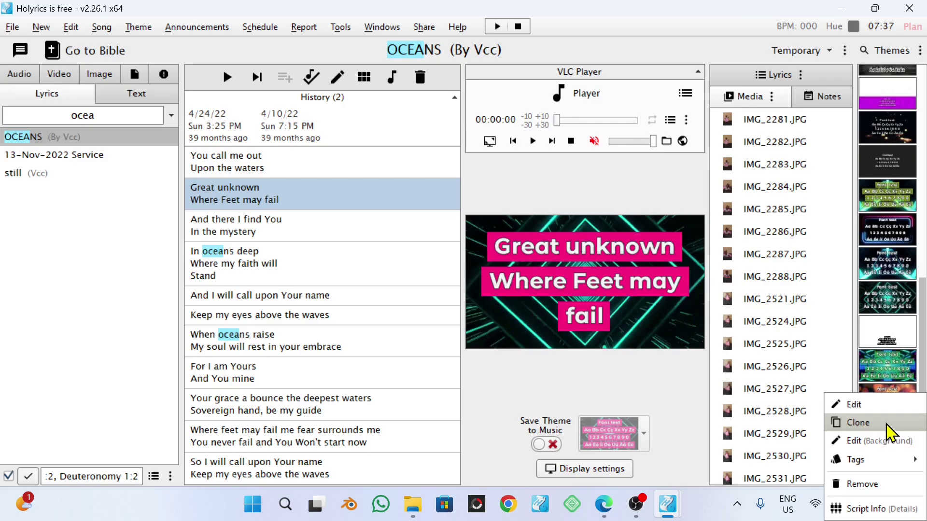
Step: Clone the theme as 'ggh' and set the purple abstract tunnel video as its background
{"action": "left_click", "coordinate": [886, 424]}
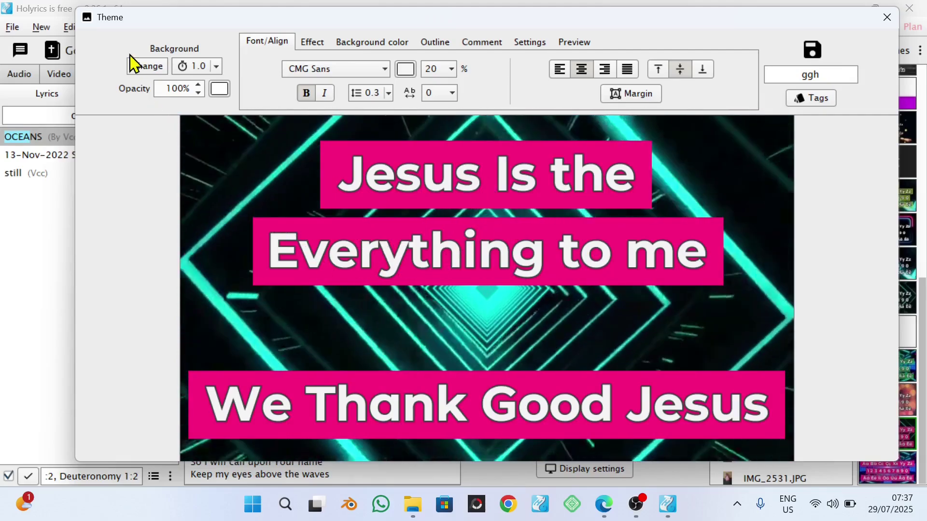
{"action": "left_click", "coordinate": [149, 66]}
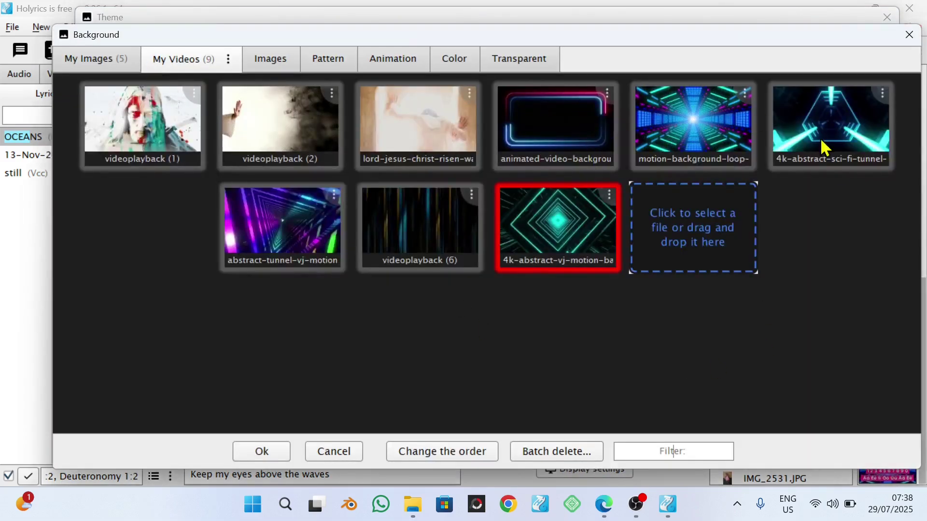
{"action": "double_click", "coordinate": [271, 221]}
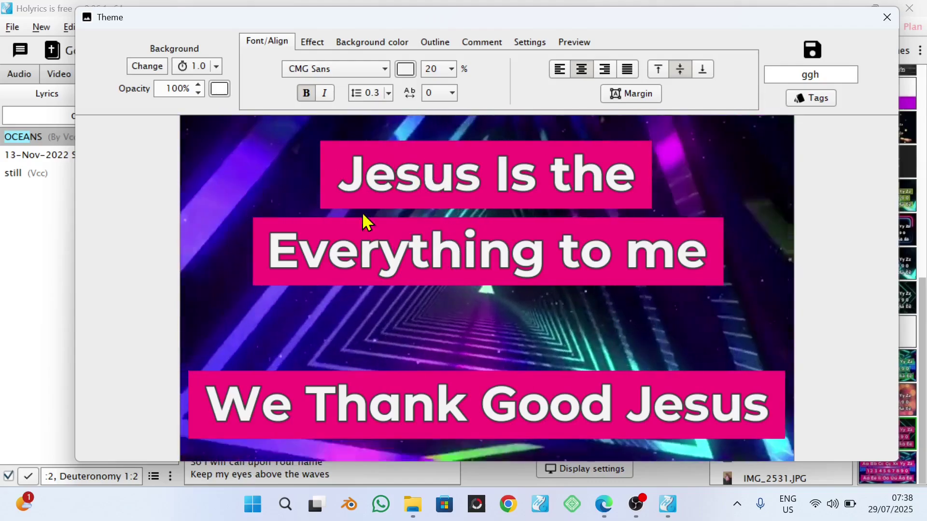
Step: Set the text box background colour to magenta FC11EE (hue 301) and rename the theme 'jesus'
{"action": "left_click", "coordinate": [312, 39]}
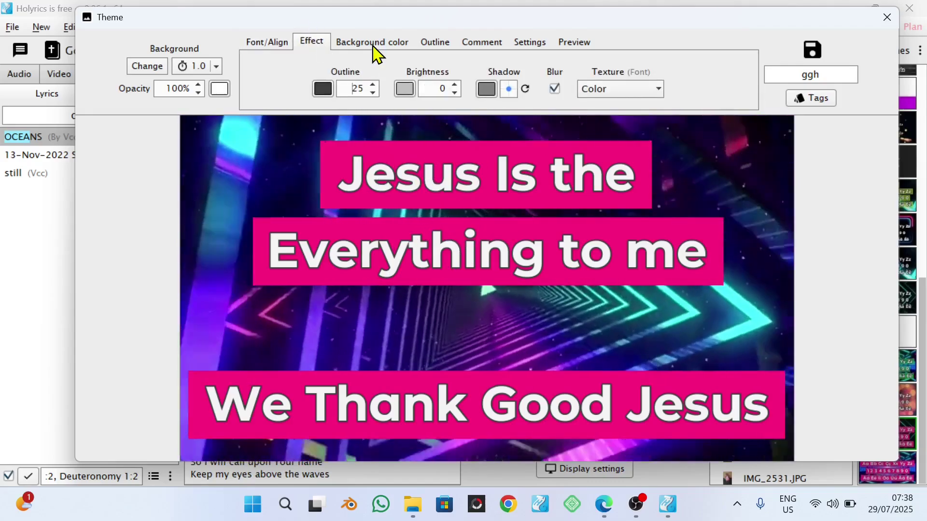
{"action": "left_click", "coordinate": [374, 45]}
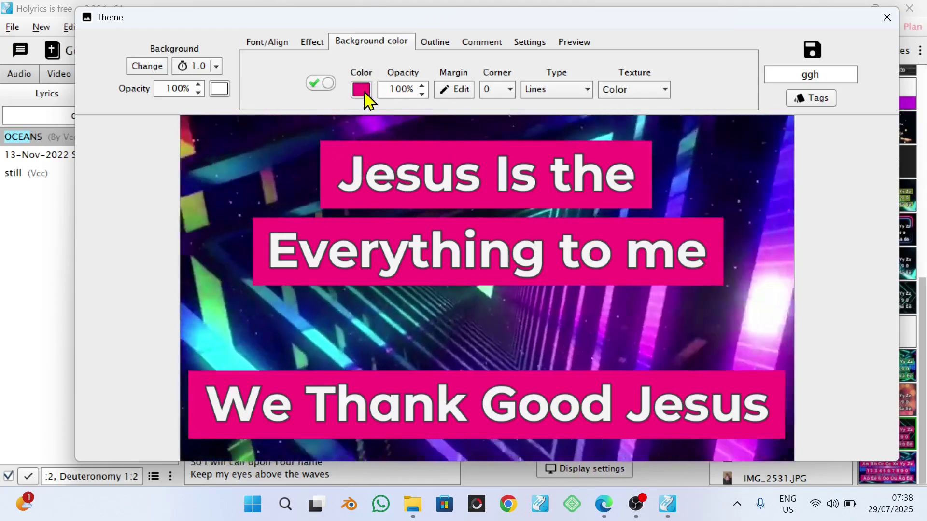
{"action": "left_click", "coordinate": [363, 92]}
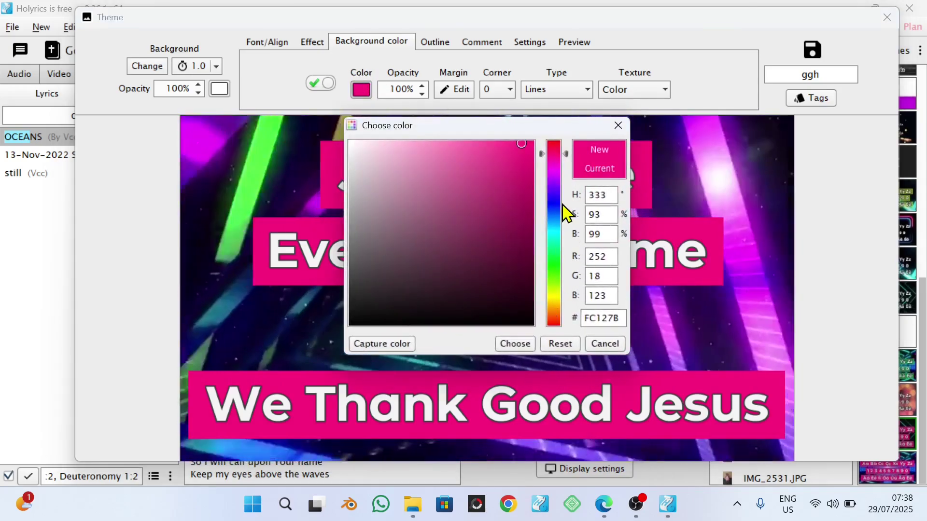
{"action": "left_click", "coordinate": [556, 172]}
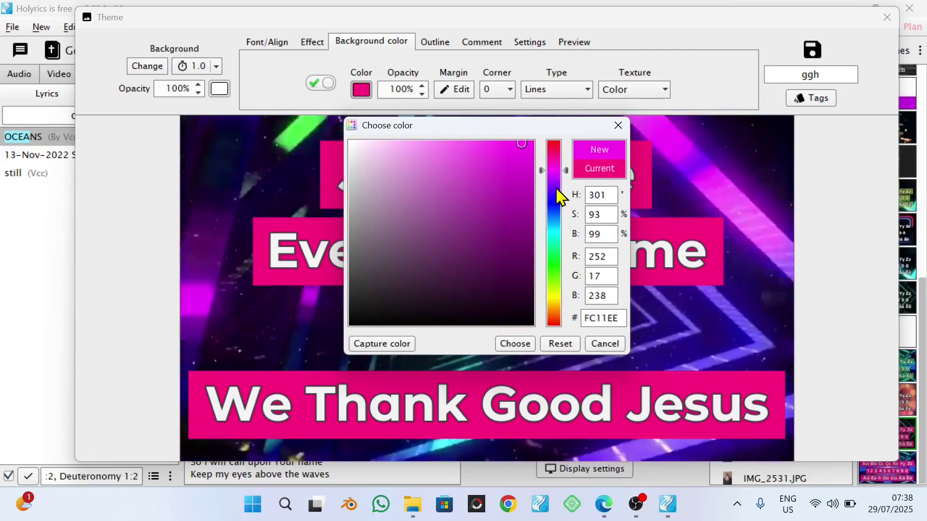
{"action": "left_click", "coordinate": [514, 344]}
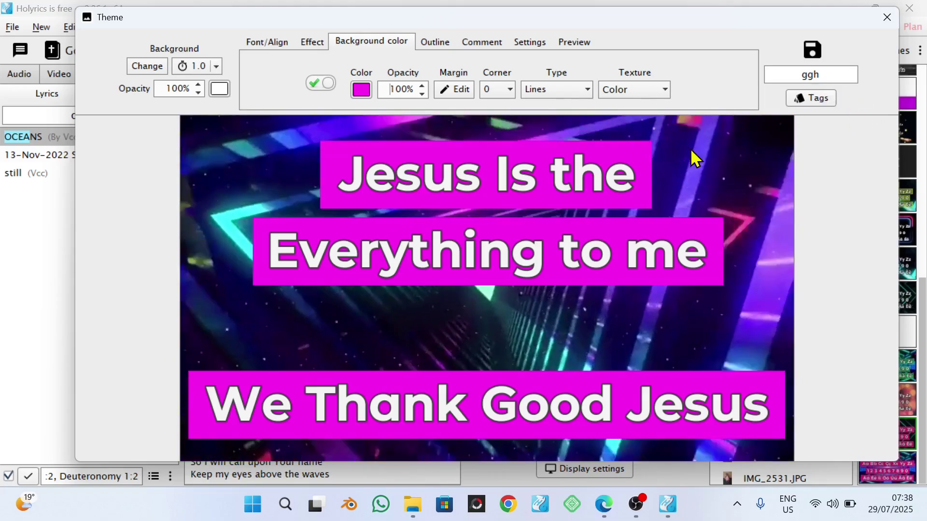
{"action": "double_click", "coordinate": [818, 76]}
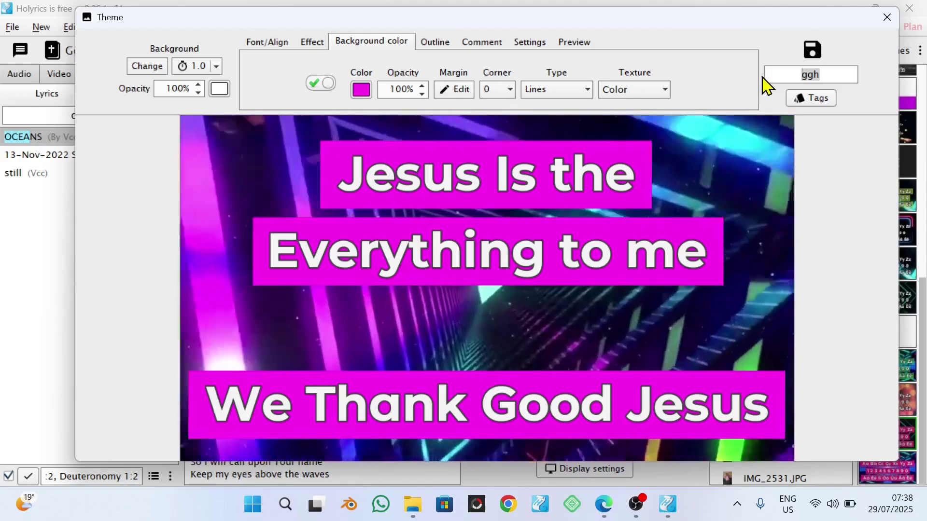
{"action": "type", "text": "j"}
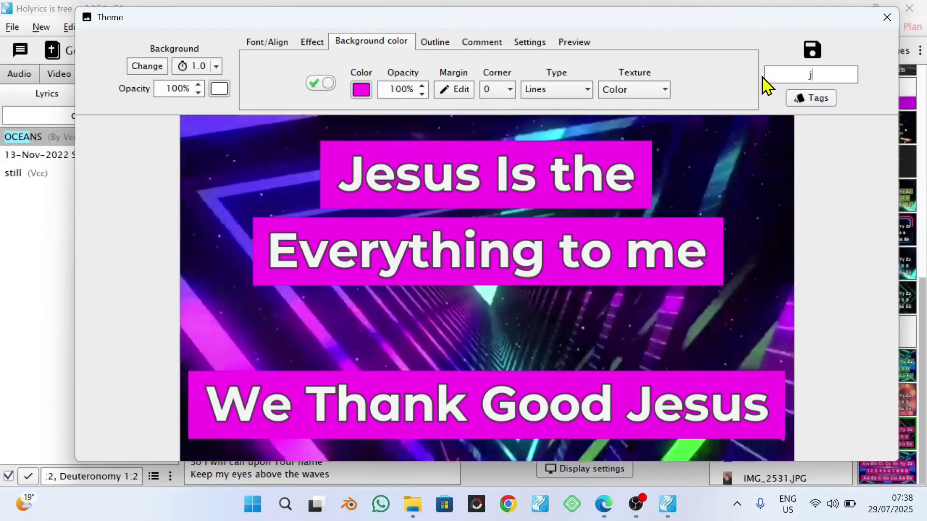
{"action": "type", "text": "esus"}
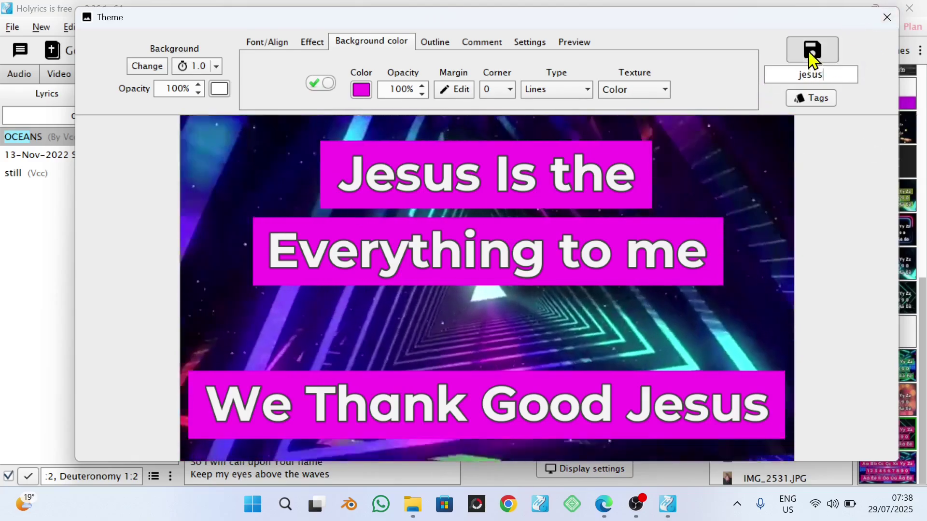
Step: Save the 'jesus' theme and return to the main window
{"action": "left_click", "coordinate": [811, 50]}
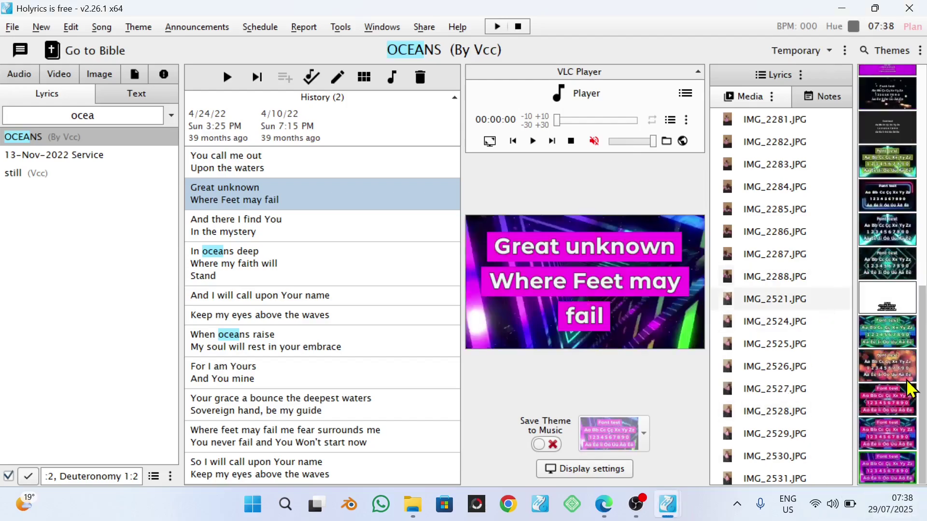